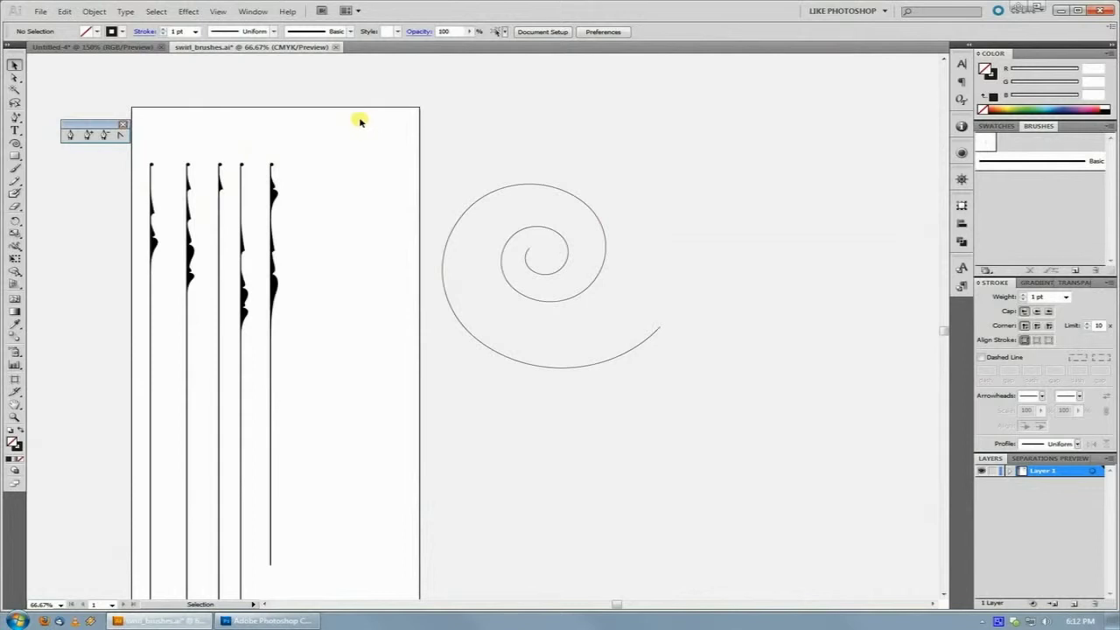
Examine the vertical swirl artwork on the artboard and the plain spiral path beside it.
scroll(382, 173, "up", 1)
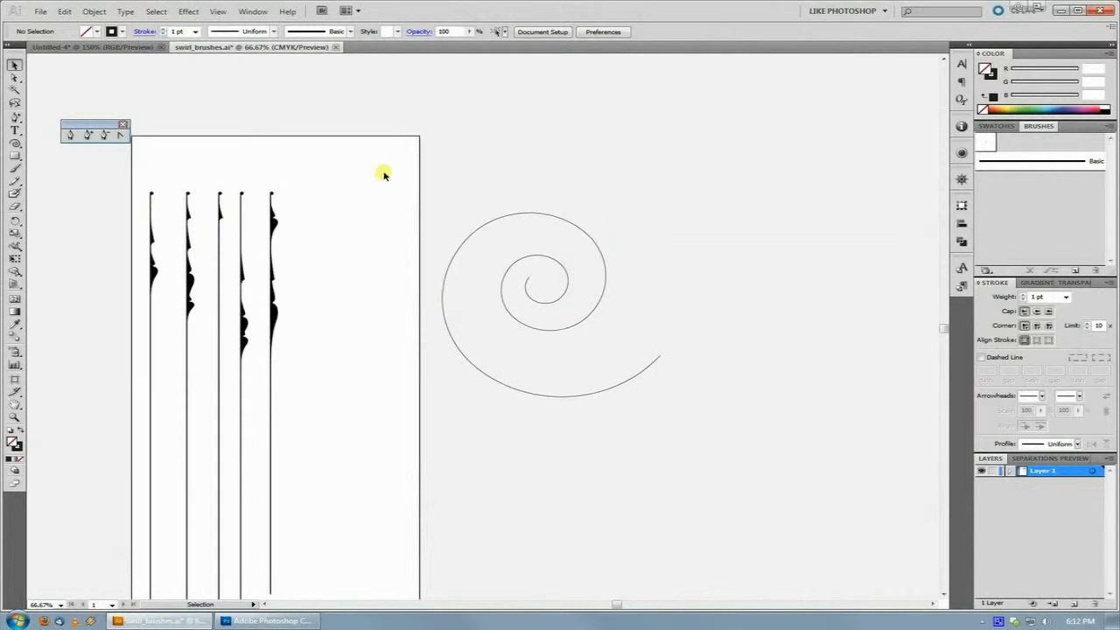
scroll(383, 174, "down", 2)
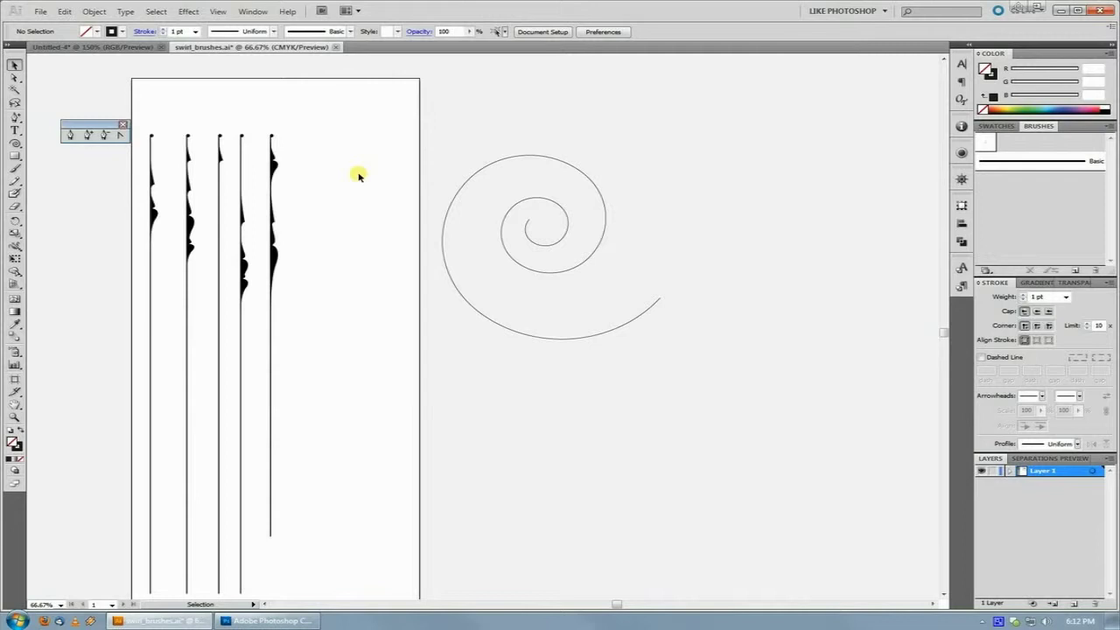
left_click(334, 250, "ctrl")
left_click_drag(507, 283, 357, 227)
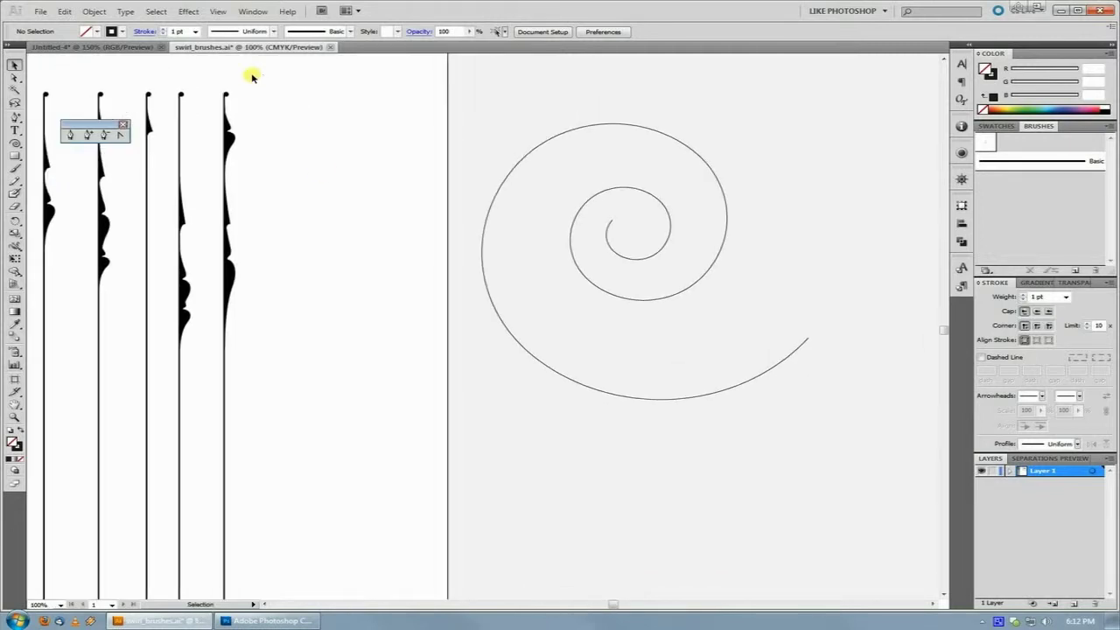
left_click_drag(211, 374, 254, 336)
left_click_drag(254, 350, 254, 240)
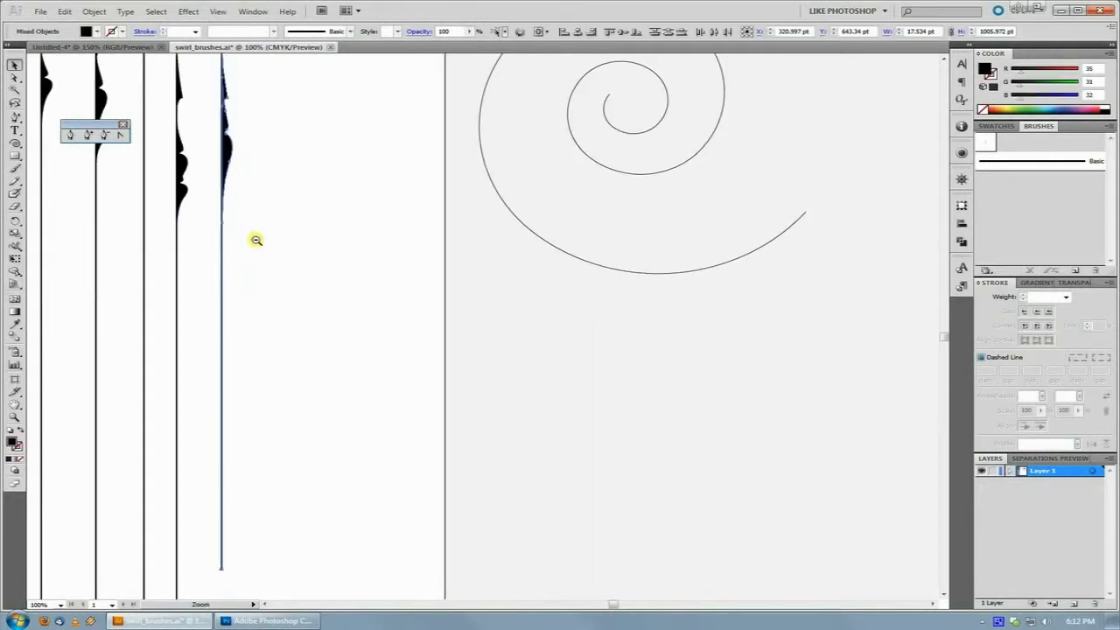
left_click(270, 267, "ctrl+alt")
left_click_drag(412, 277, 263, 280)
left_click(322, 130)
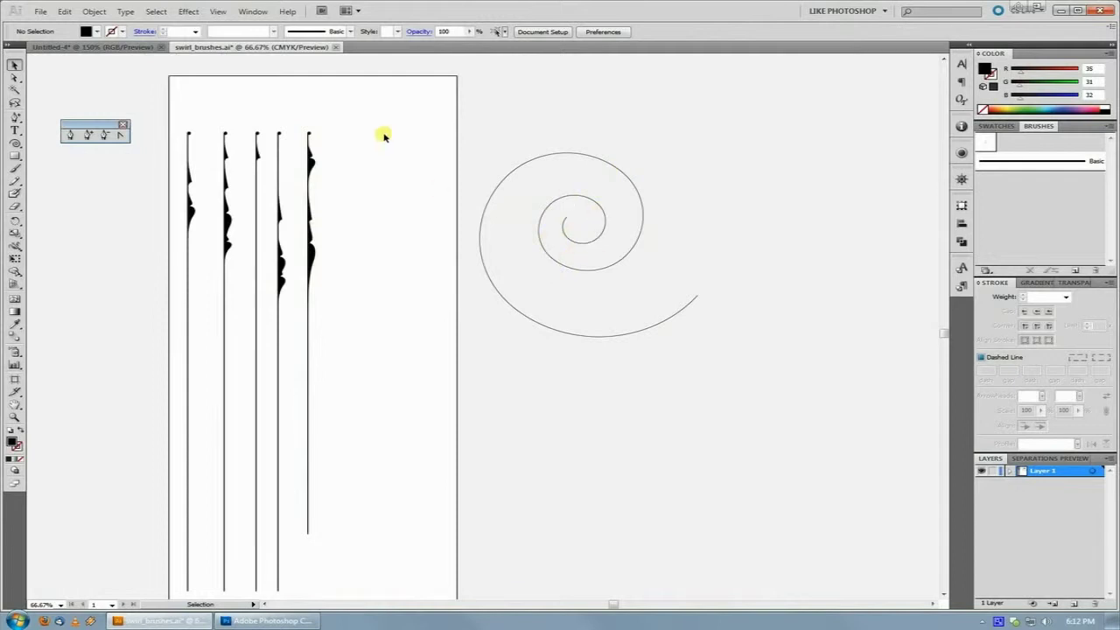
Create a new art brush from the rightmost vertical swirl shape, with the stroke direction set to upward.
mouse_move(359, 103)
left_mouse_down()
mouse_move(317, 158)
mouse_move(296, 305)
left_mouse_up()
left_click_drag(312, 258, 1006, 202)
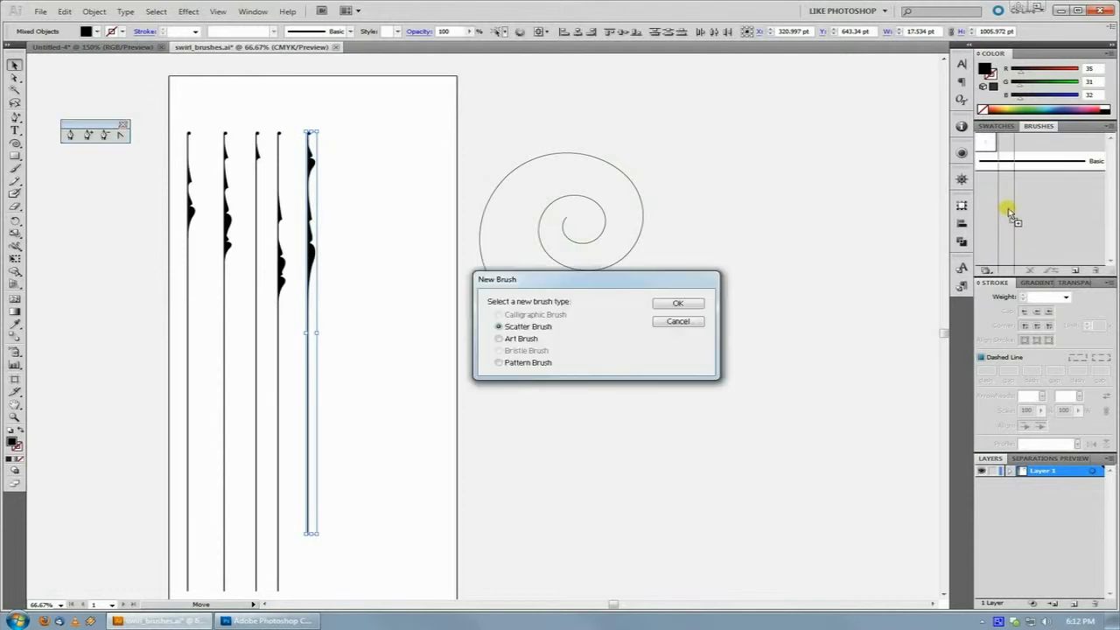
left_click(523, 340)
left_click(663, 306)
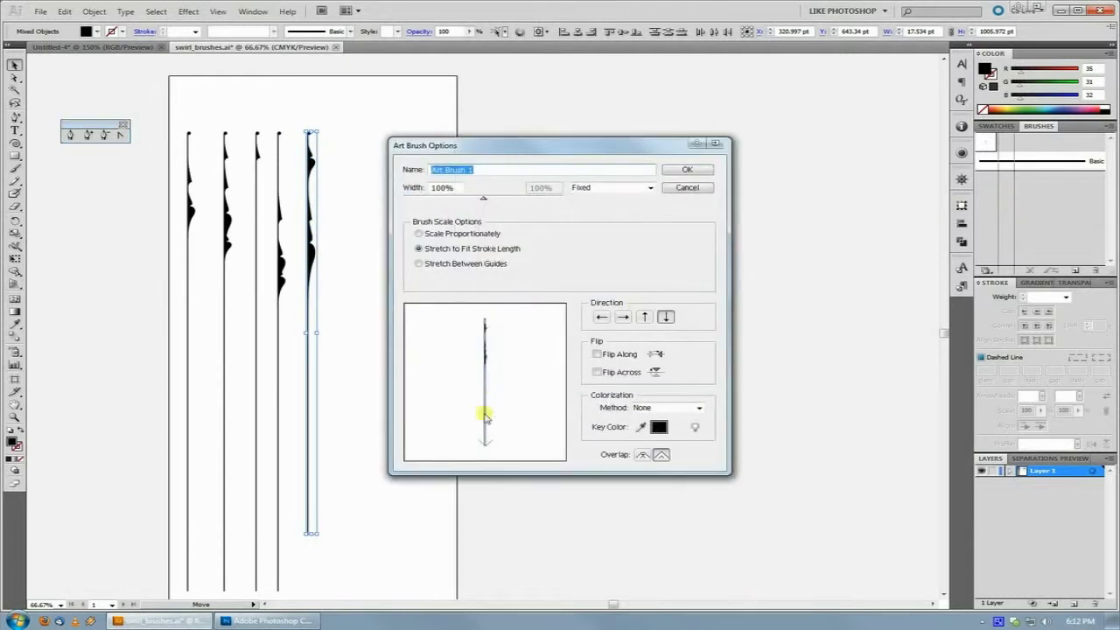
left_click(644, 316)
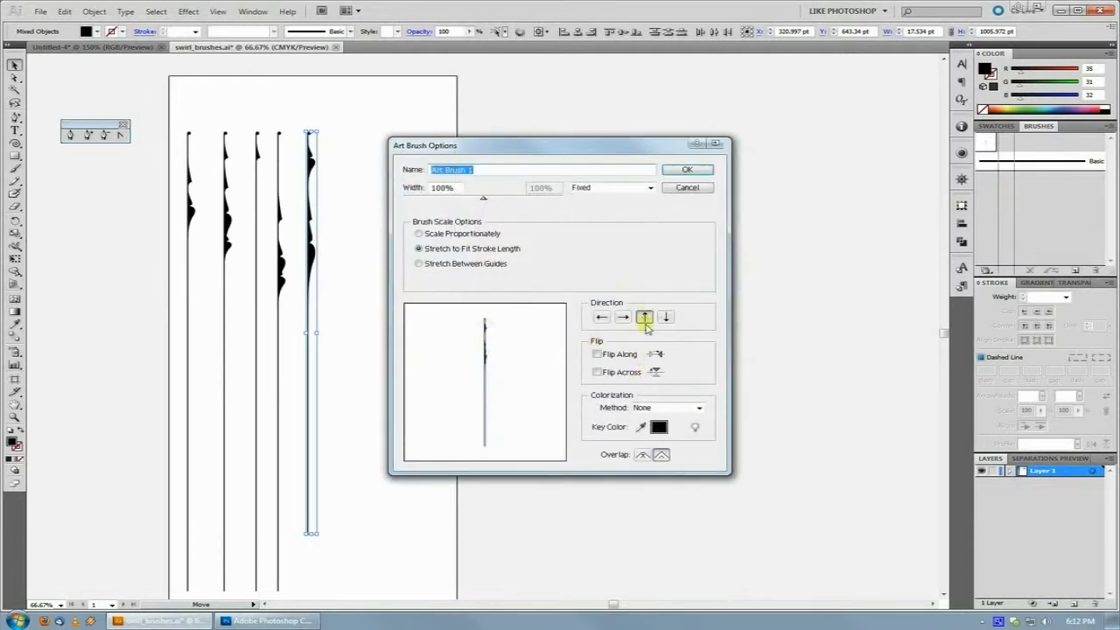
left_click(689, 170)
Apply the new swirl art brush to the spiral path and deselect it.
left_click(560, 154)
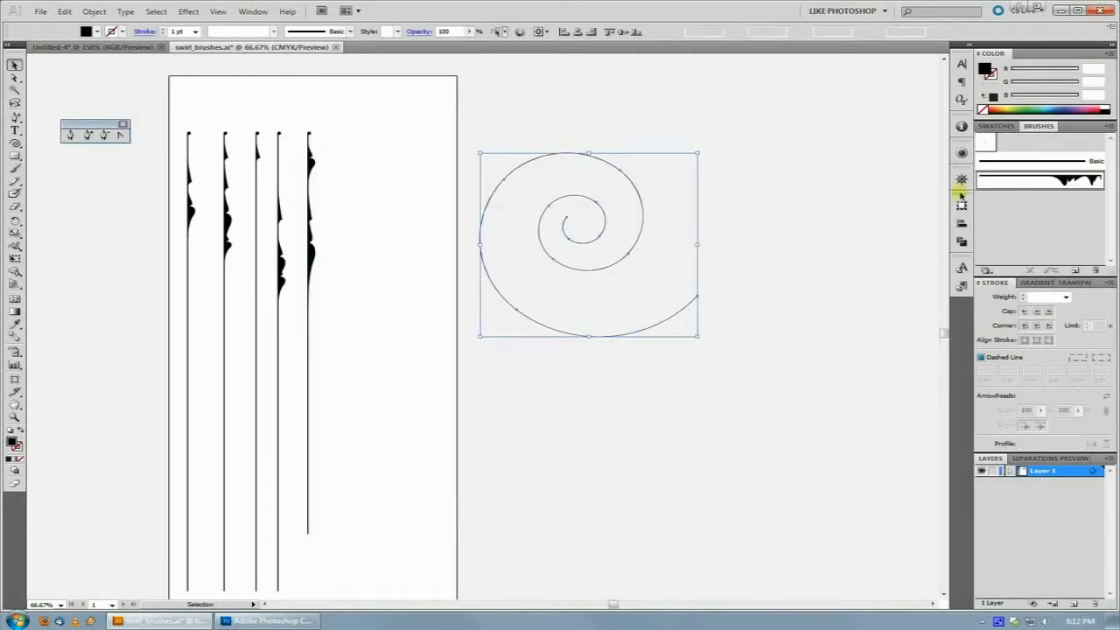
left_click(1059, 182)
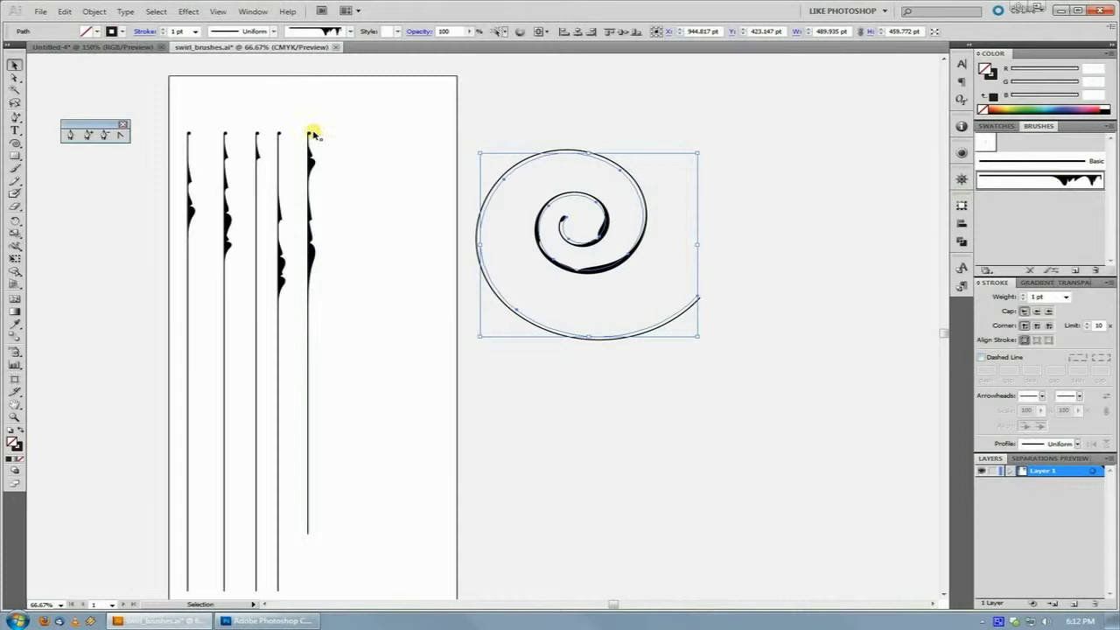
left_click(689, 294)
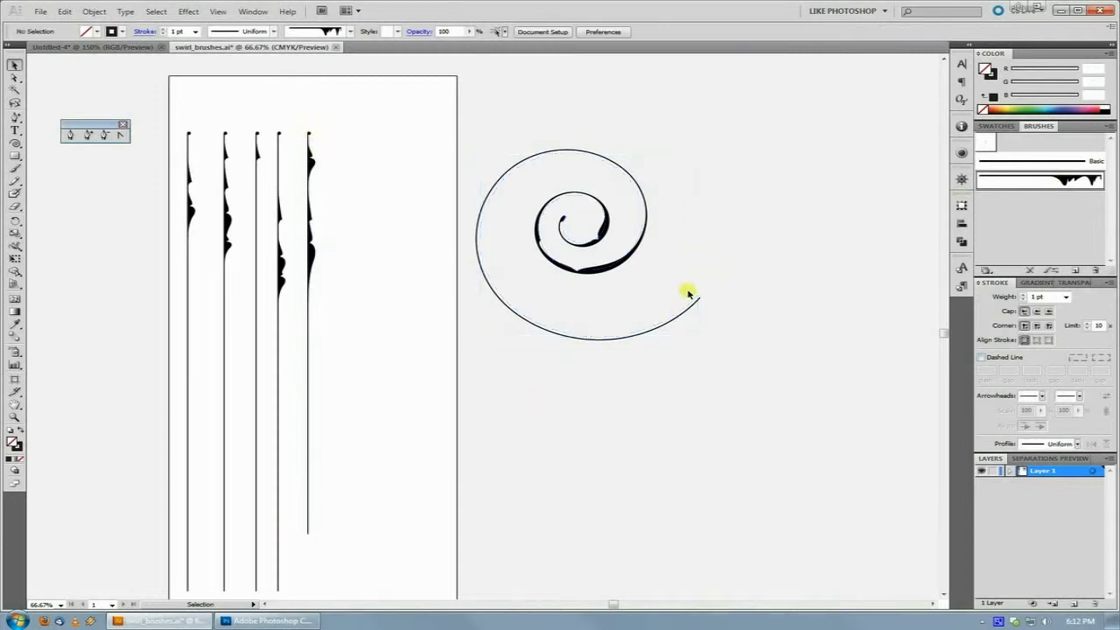
Inspect the brushed spiral up close and compare its ornament with the original vertical swirl artwork.
left_click(623, 250, "ctrl")
left_click(625, 250, "ctrl")
left_click_drag(435, 348, 676, 210)
left_click(531, 263, "ctrl+alt")
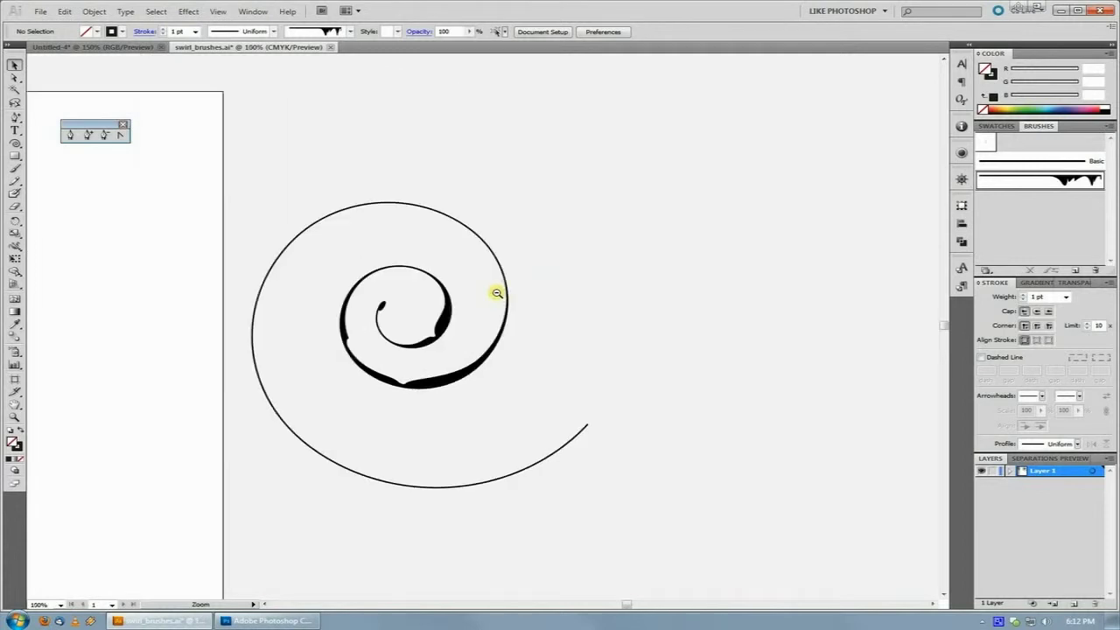
left_click(497, 292, "ctrl+alt")
left_click_drag(478, 322, 664, 250)
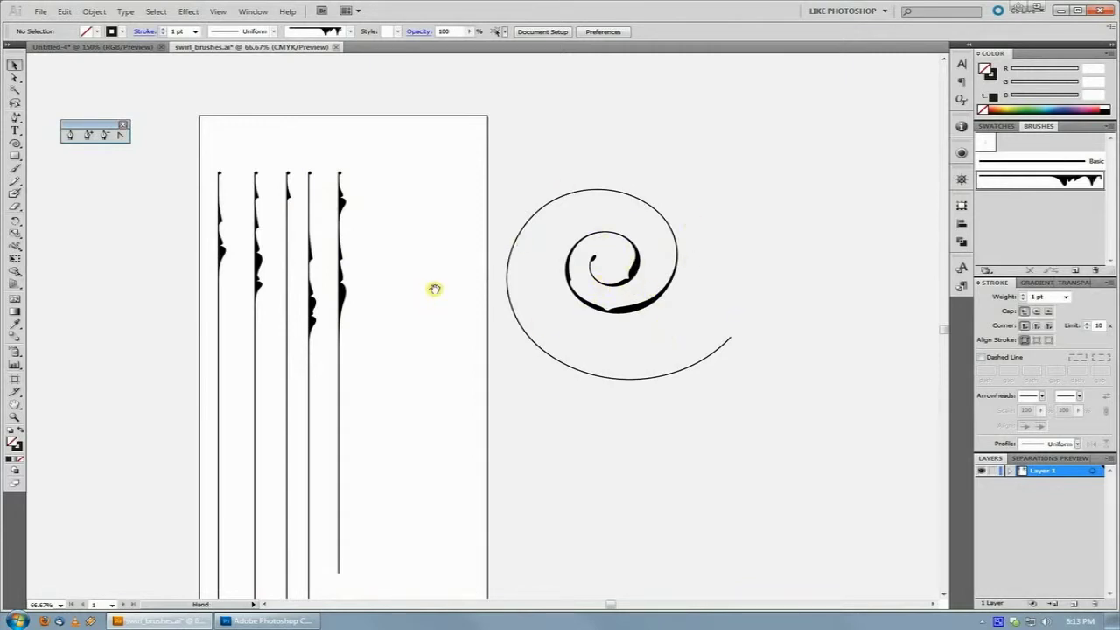
left_click_drag(435, 289, 338, 233)
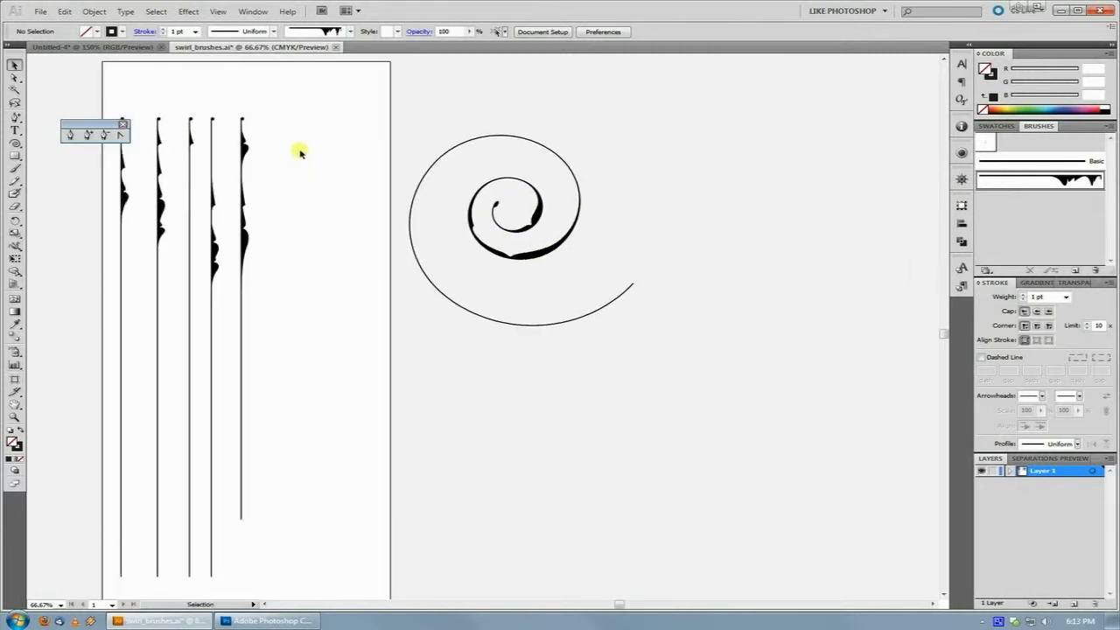
Set the art brush to Stretch Between Guides with the start guide at about 506 pt, applying the change to existing strokes.
double_click(1035, 180)
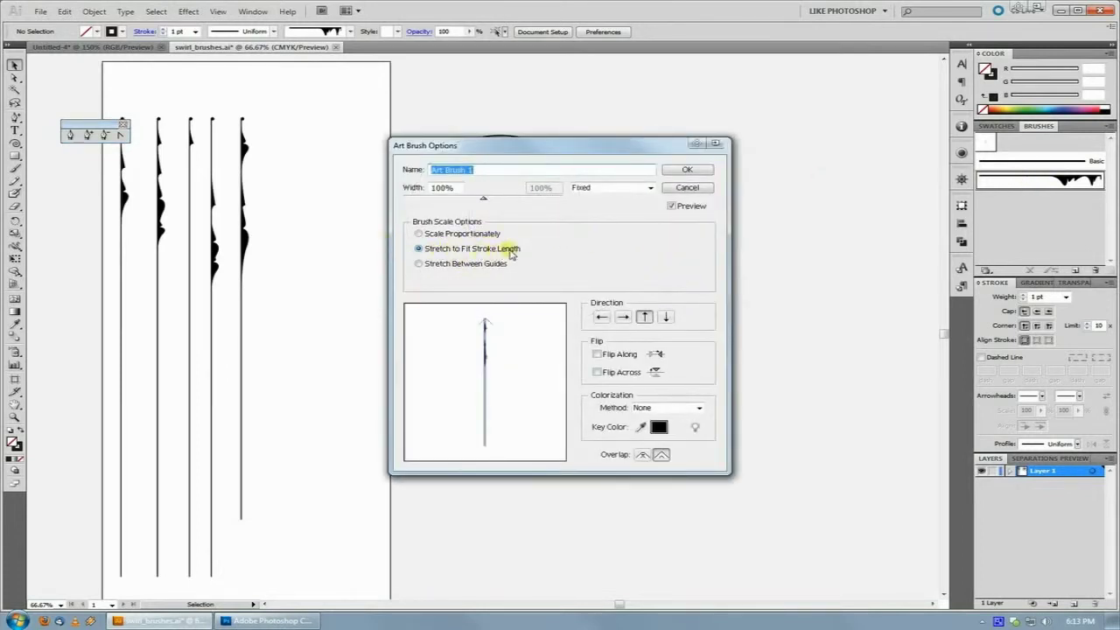
left_click(466, 264)
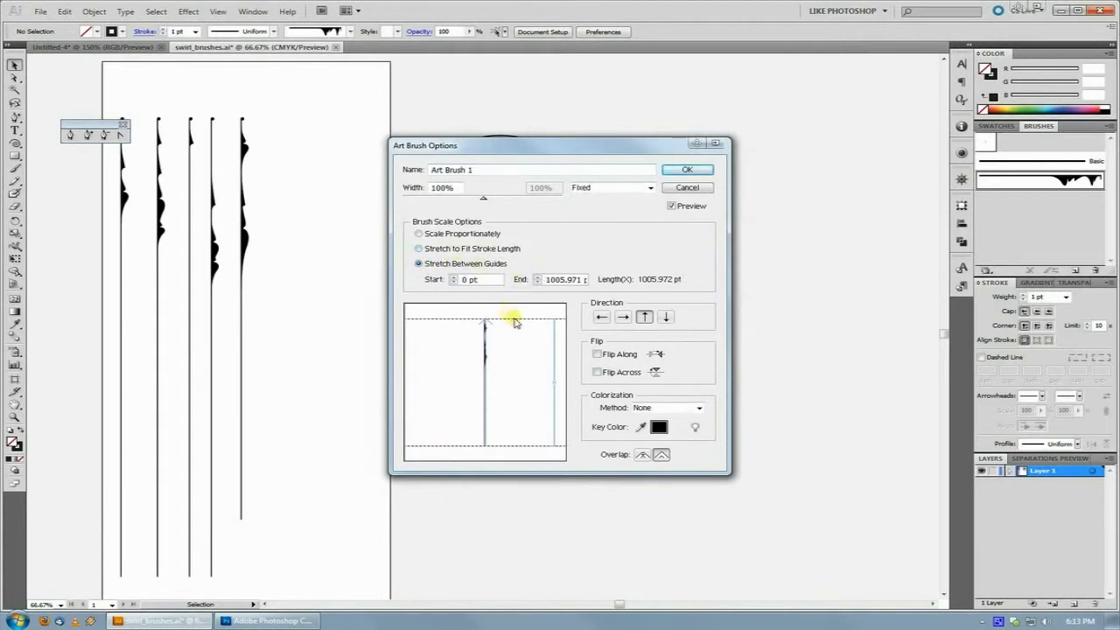
left_click_drag(516, 322, 528, 378)
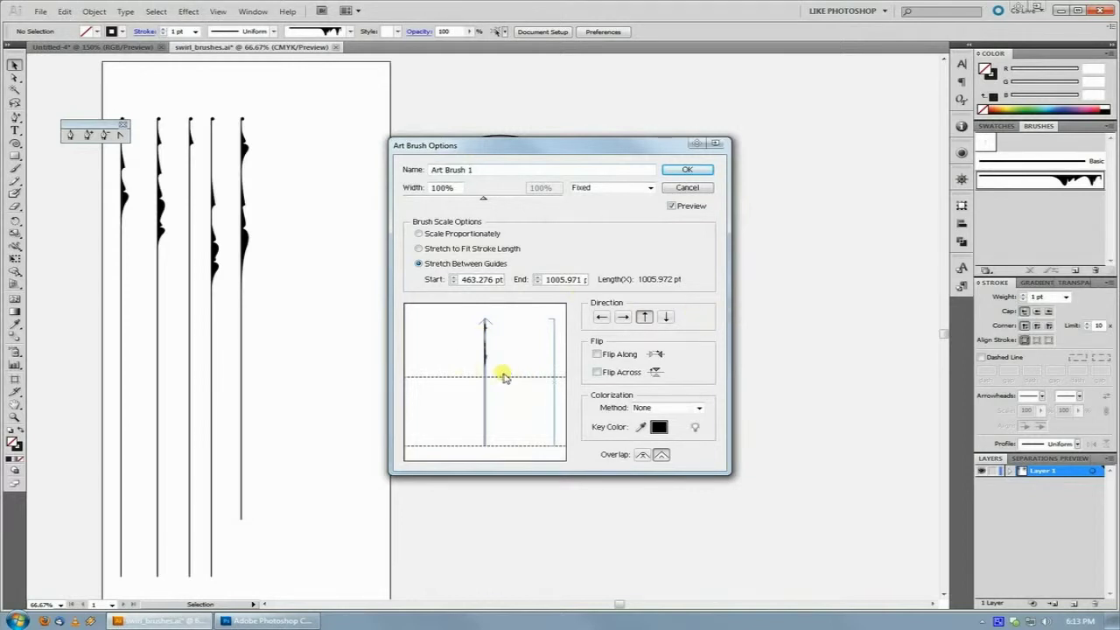
left_click_drag(504, 381, 507, 379)
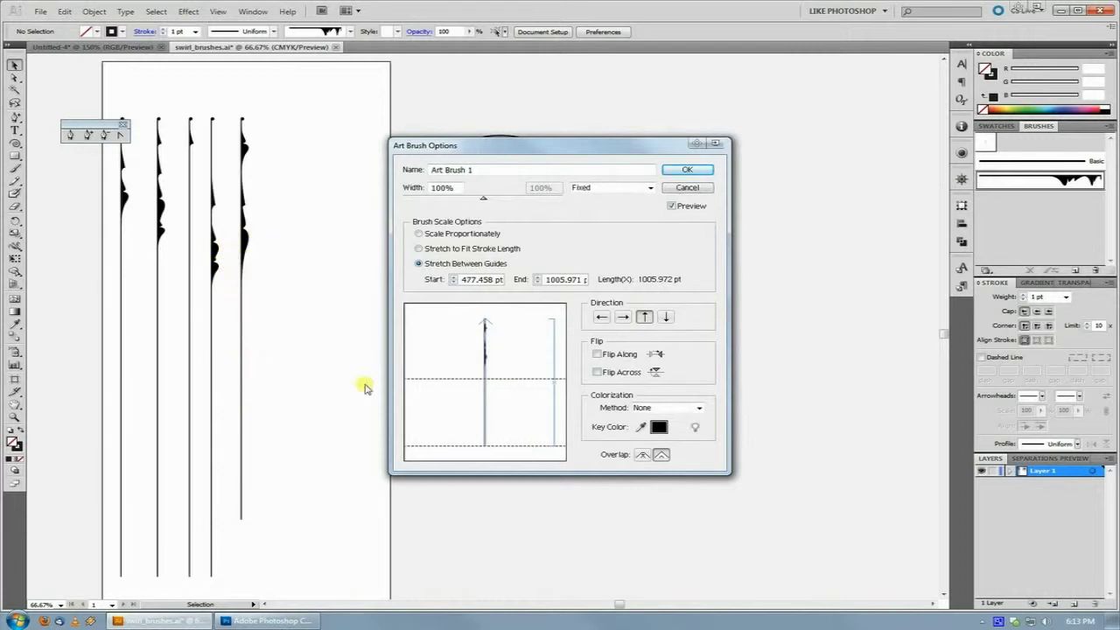
left_click_drag(504, 380, 505, 384)
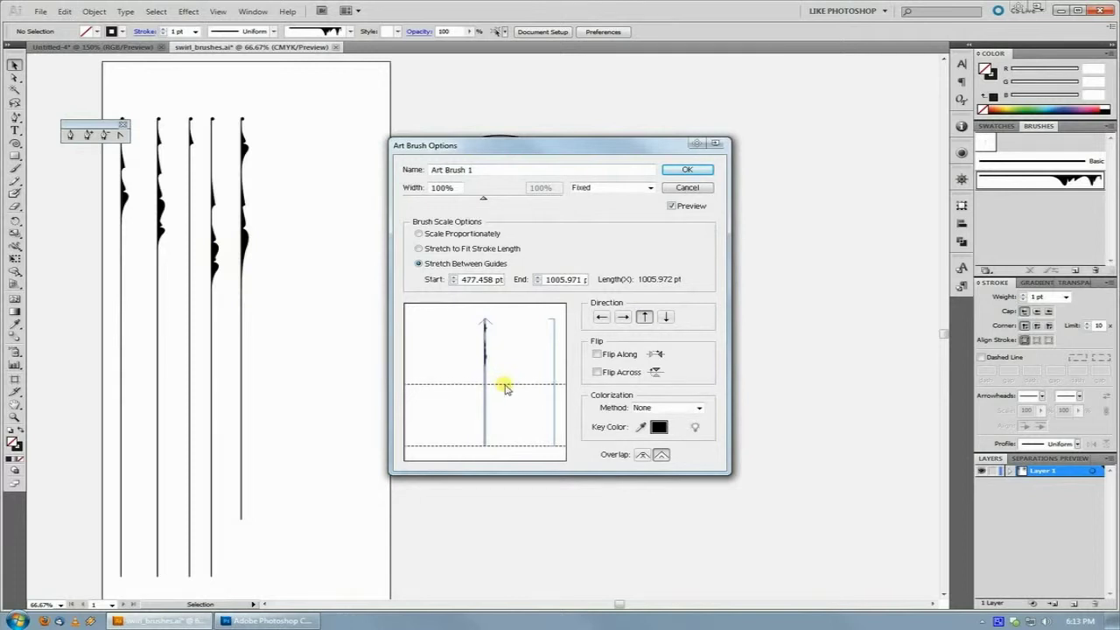
left_click(685, 172)
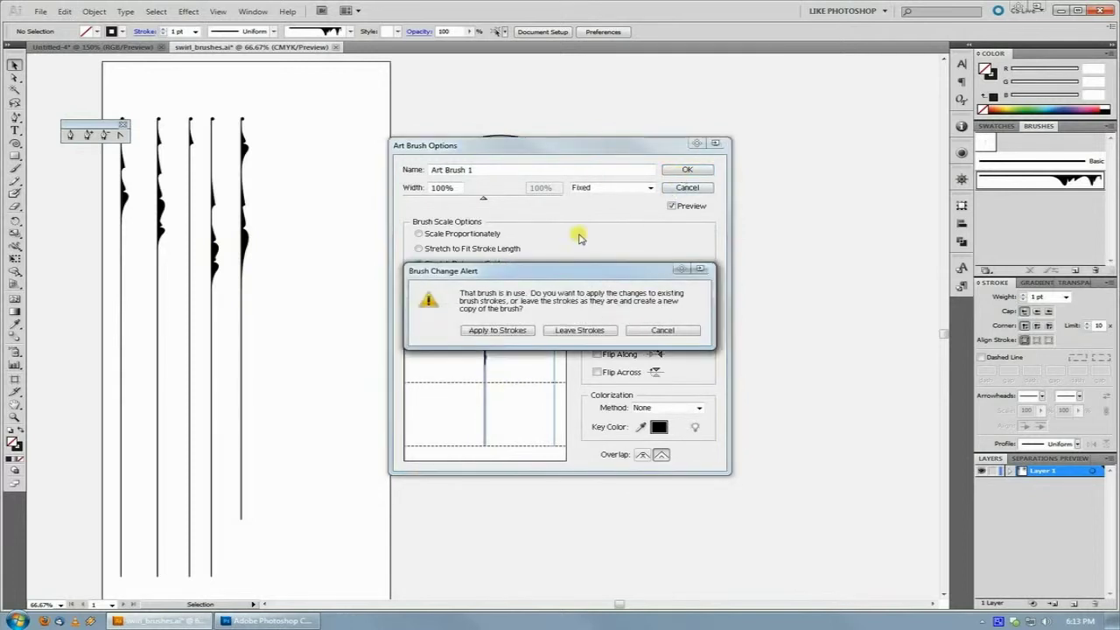
left_click(517, 326)
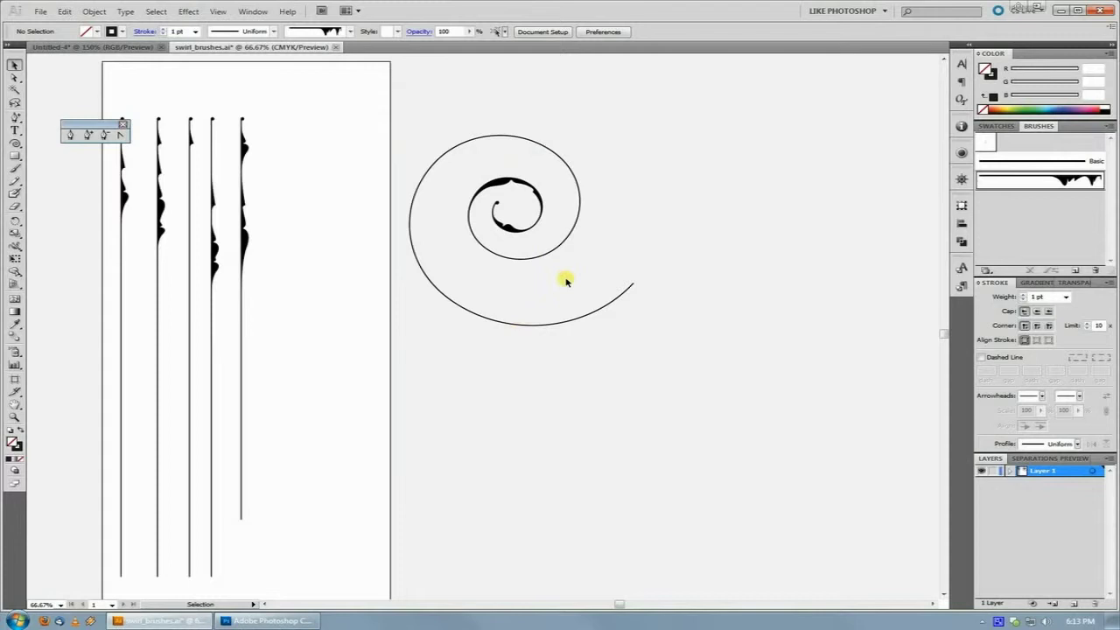
left_click(628, 287)
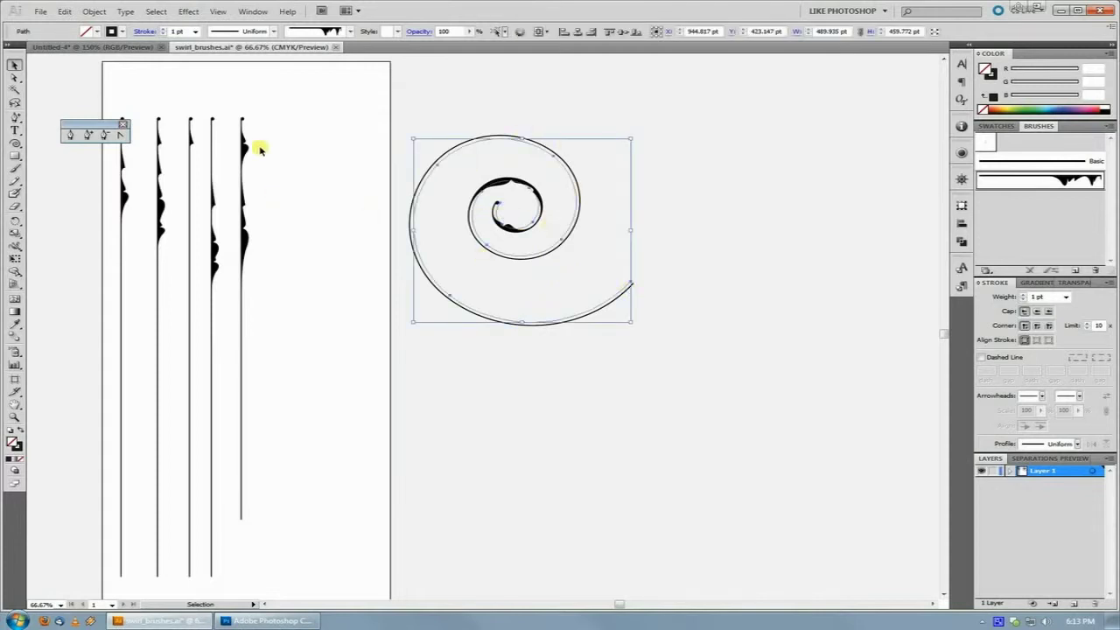
left_click(292, 190)
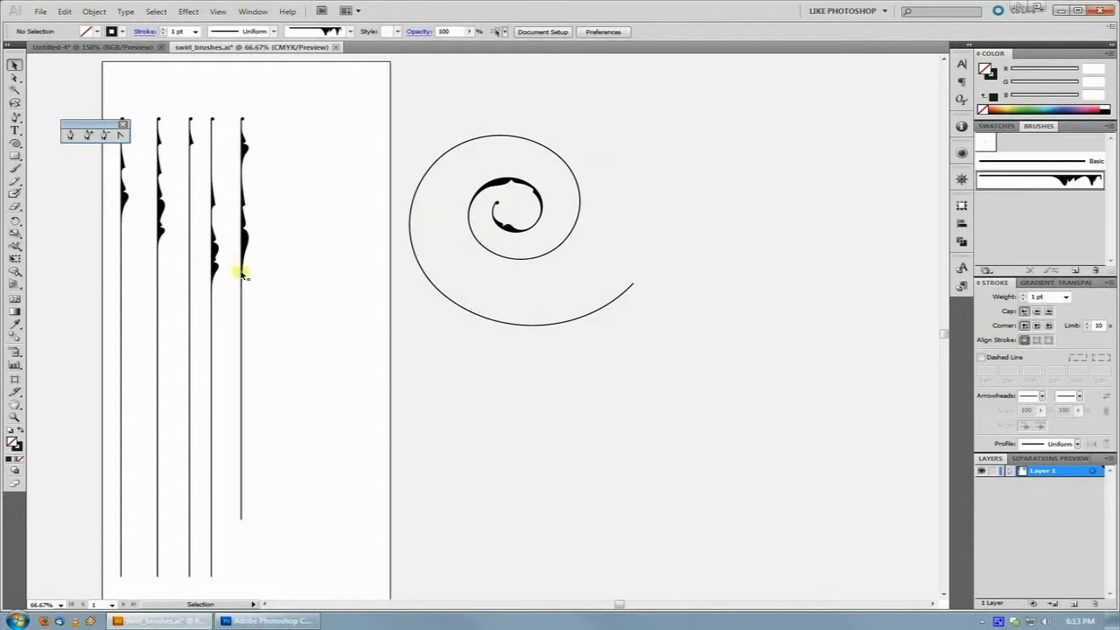
left_click_drag(465, 242, 297, 219)
left_click_drag(15, 117, 76, 117)
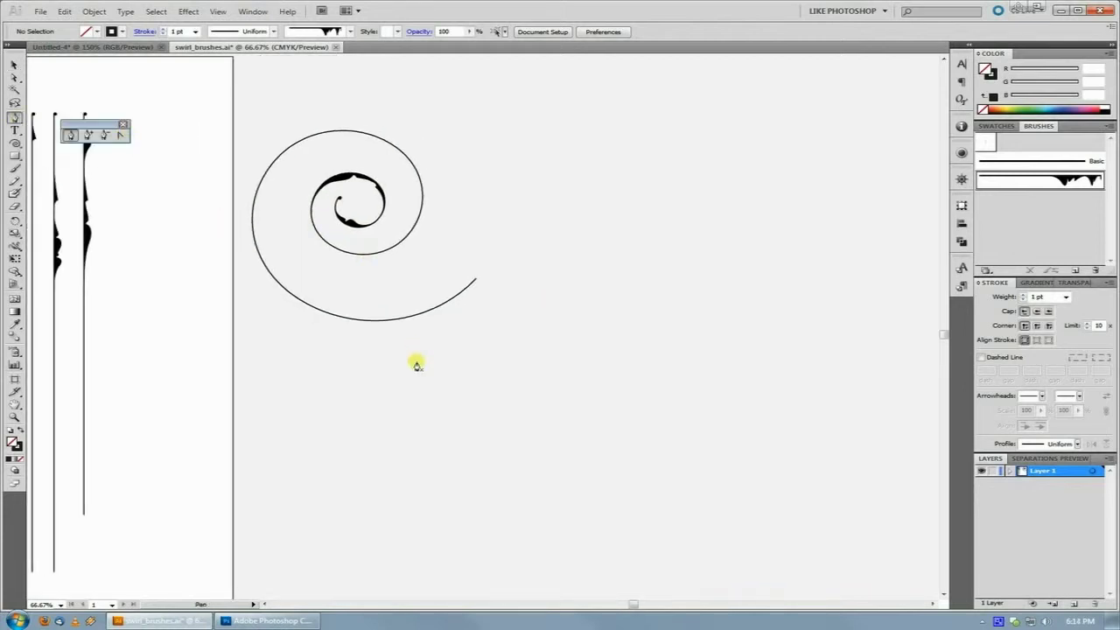
left_click(417, 360)
left_click(620, 347)
key("ctrl+z")
left_click(387, 441)
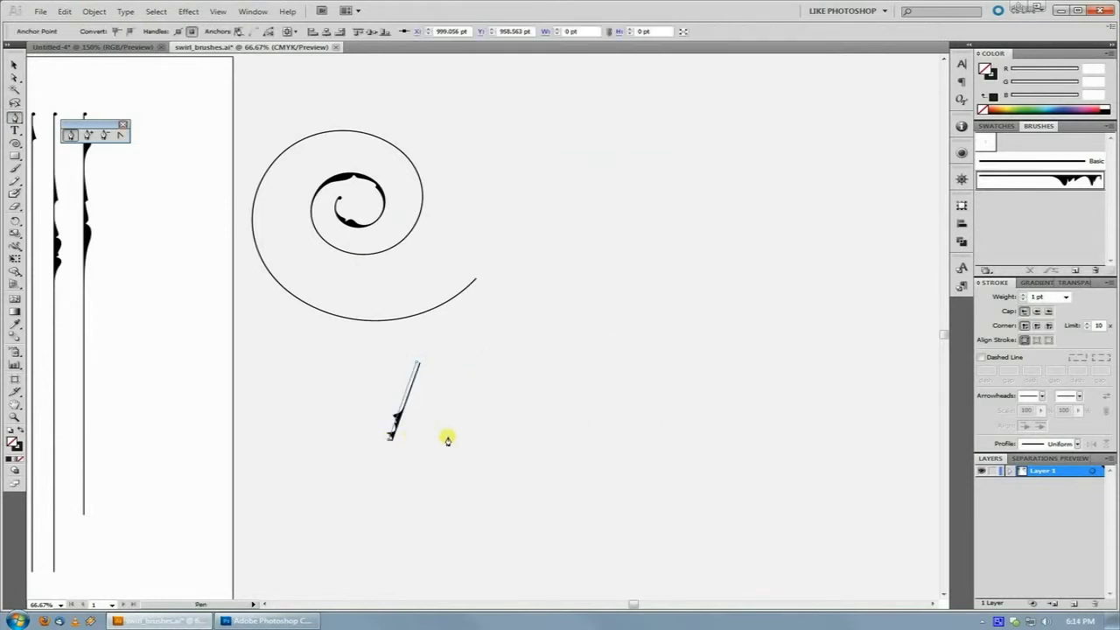
key("ctrl+z")
key("ctrl+z")
Draw an open wavy path about 1000 pt wide and 166 pt high below the spiral with the Pen tool.
left_click_drag(383, 345, 413, 245)
left_click(332, 369)
left_click_drag(586, 390, 687, 439)
left_click_drag(775, 346, 814, 289)
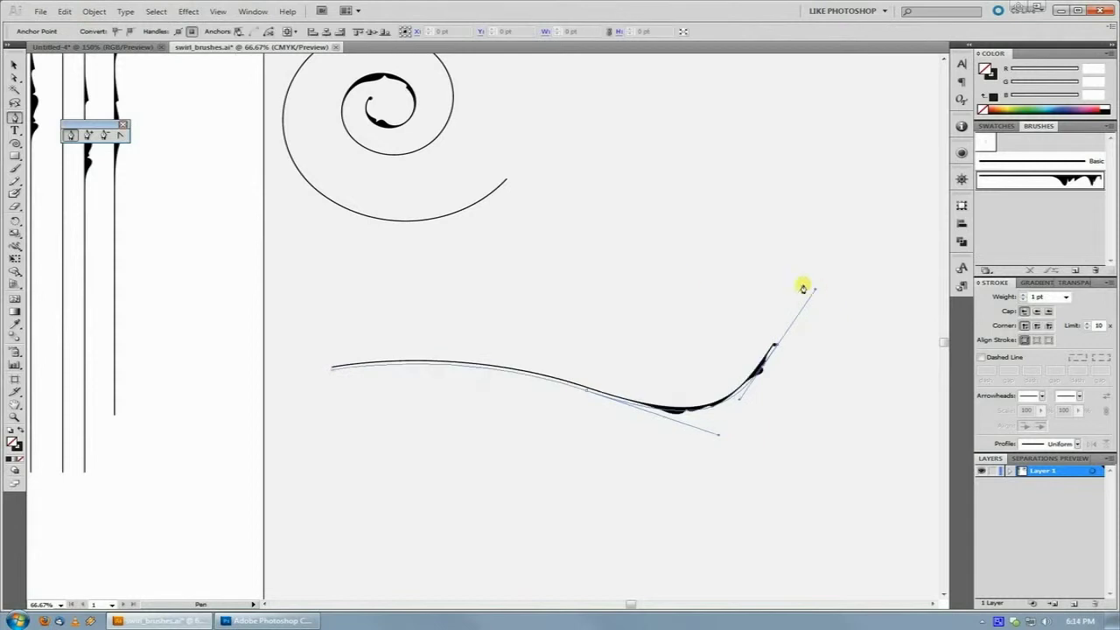
left_click_drag(585, 324, 470, 213)
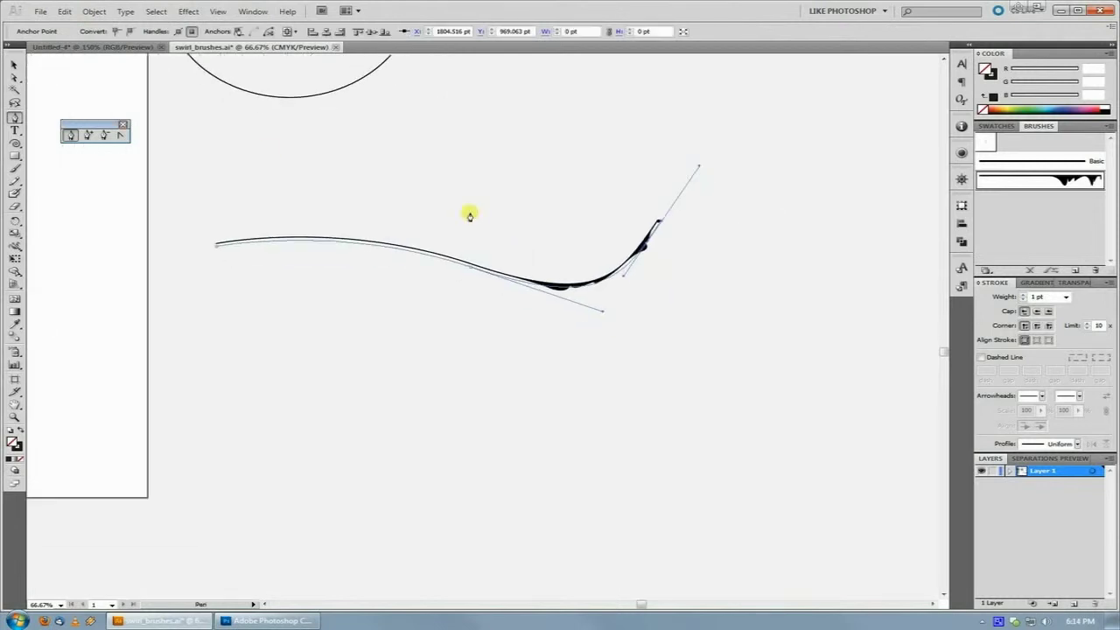
left_click(14, 65)
left_click(625, 212)
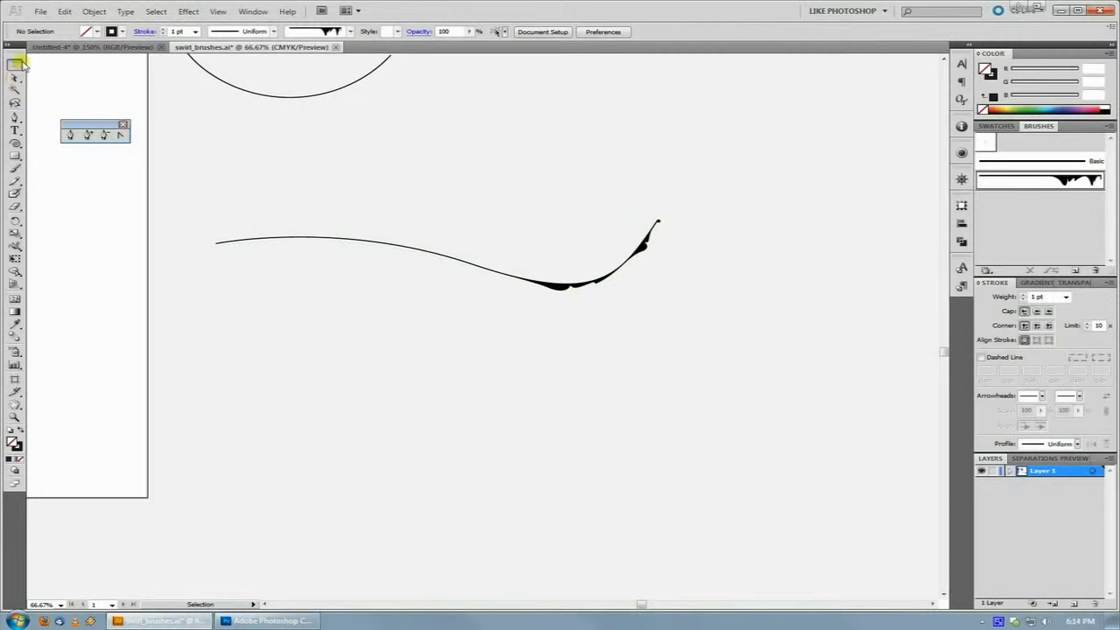
left_click_drag(552, 203, 641, 279)
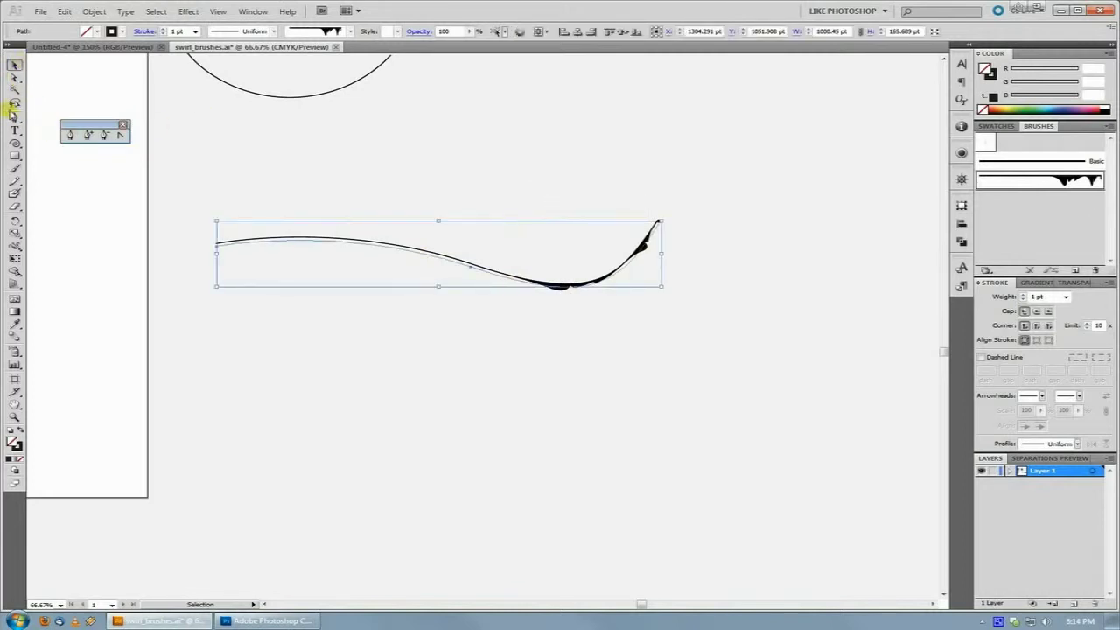
Extend the wavy path from its ornamented end with curved Pen segments, winding right, back left and right again.
left_click(14, 116)
left_click(659, 221)
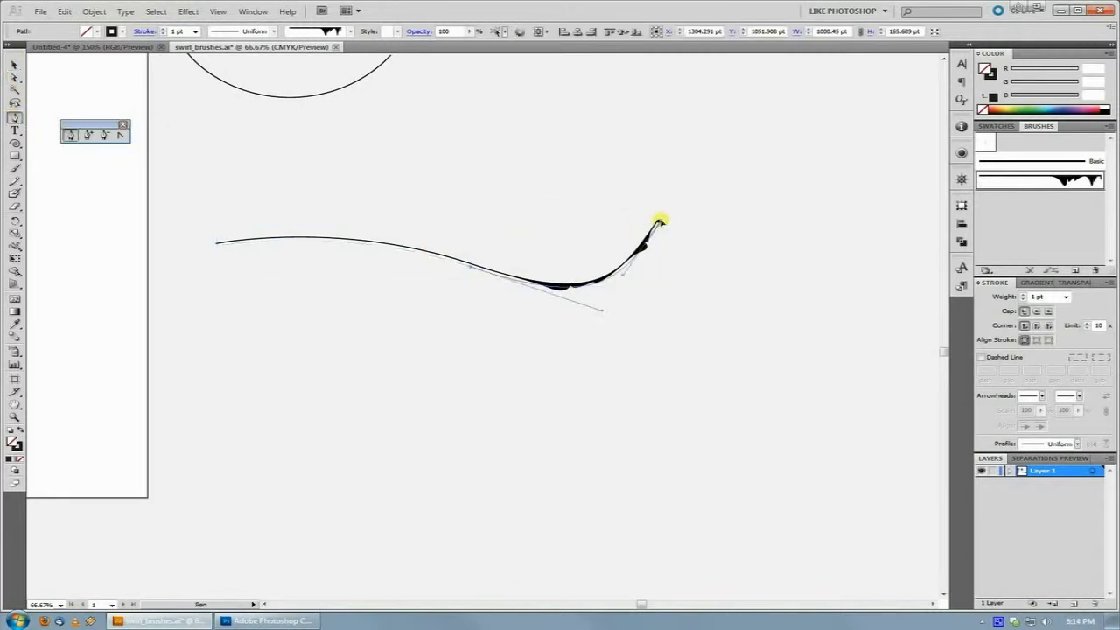
left_click_drag(840, 220, 886, 308)
left_click_drag(803, 226, 758, 257)
left_click(779, 428)
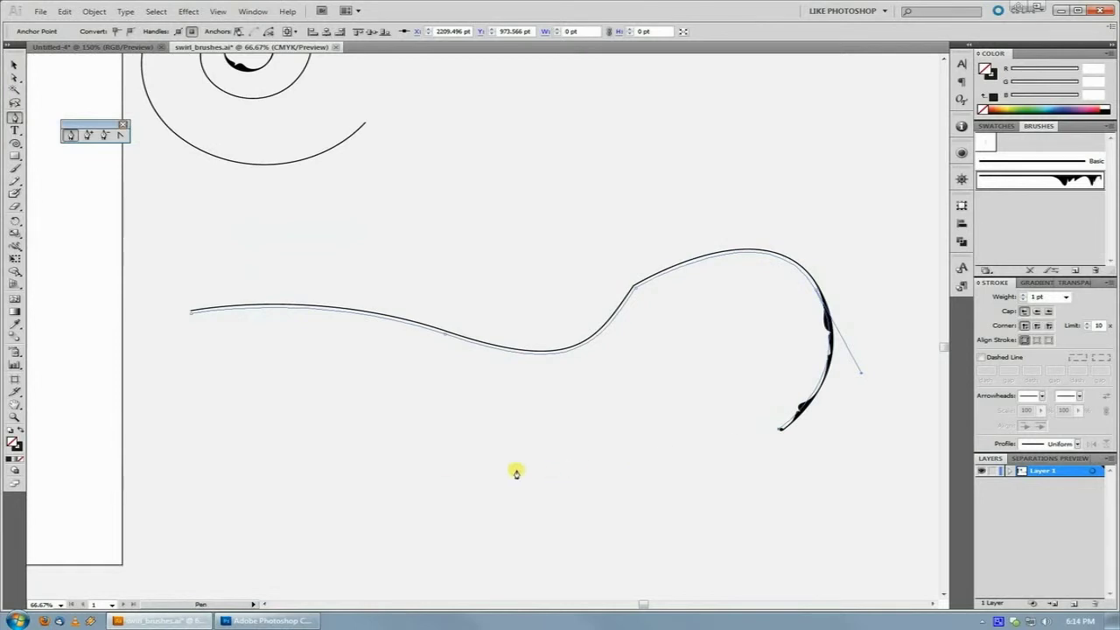
left_click_drag(522, 469, 445, 491)
left_click_drag(516, 537, 517, 388)
left_click_drag(309, 375, 318, 493)
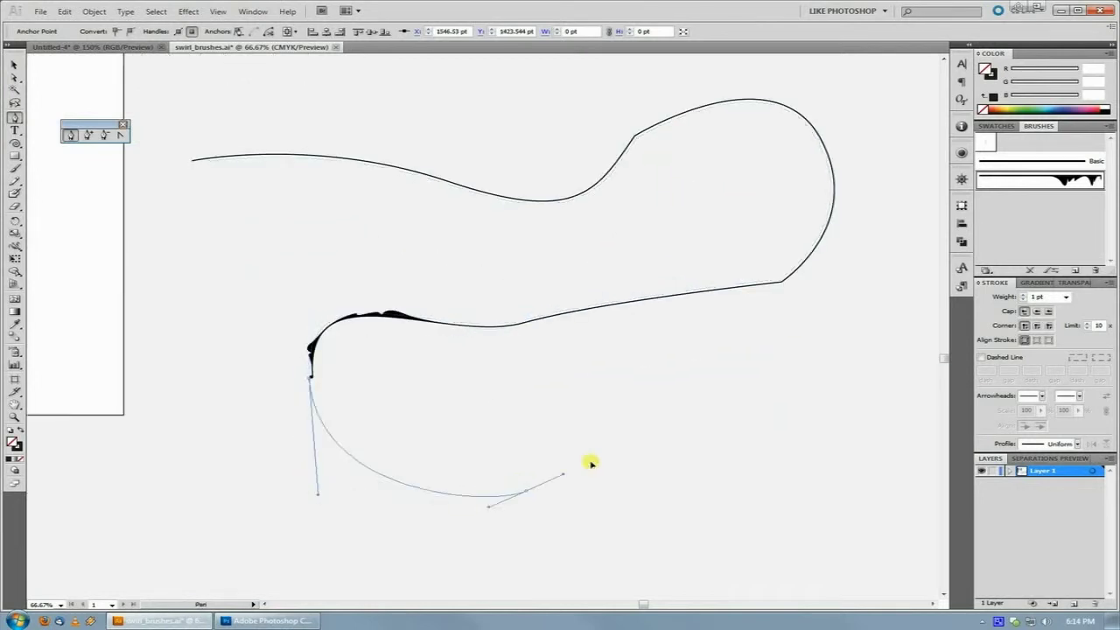
left_click_drag(524, 492, 632, 408)
left_click_drag(749, 385, 797, 410)
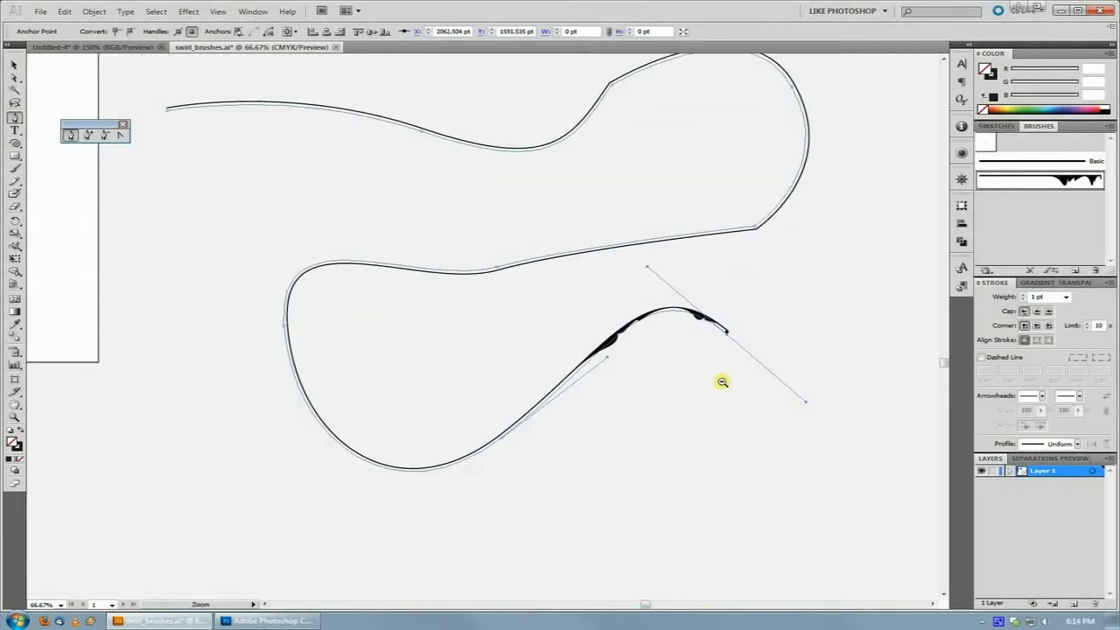
key("ctrl+minus")
left_click_drag(590, 370, 790, 429)
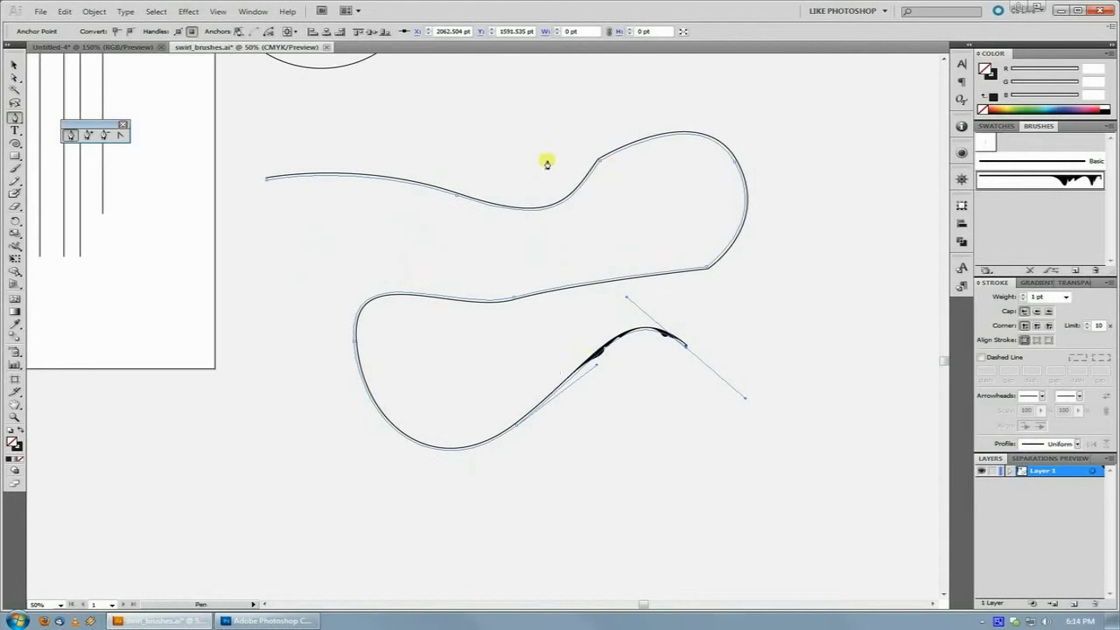
Preview the art brush on the winding path with Stretch to Fit Stroke Length, compare it with Stretch Between Guides, and discard the dialog's changes.
double_click(1043, 187)
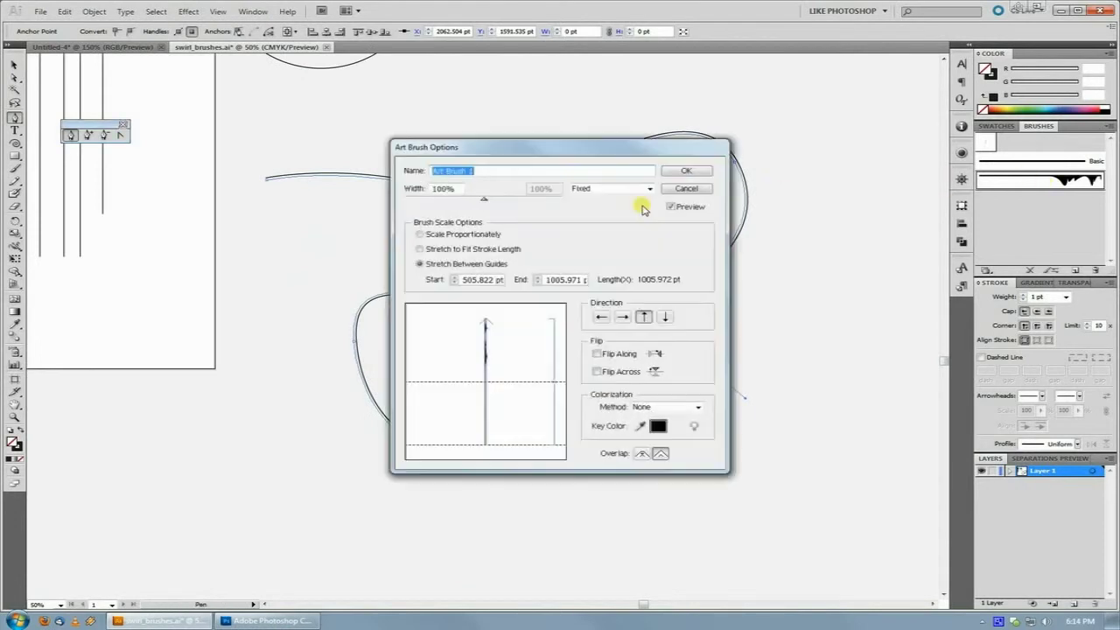
left_click(455, 234)
left_click(450, 249)
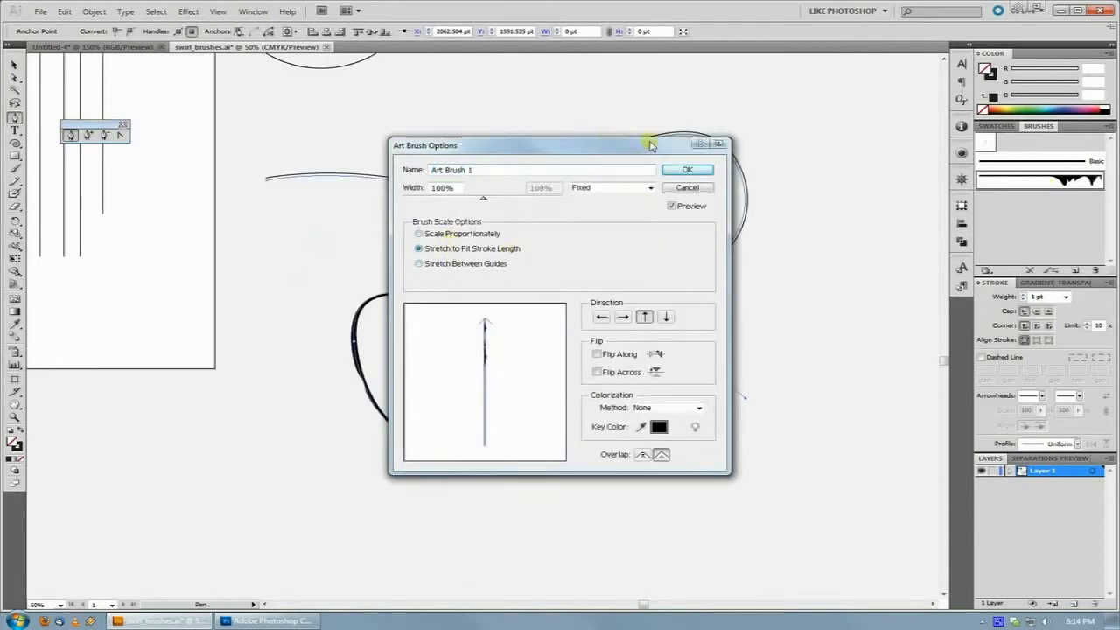
mouse_move(649, 145)
left_mouse_down()
mouse_move(344, 117)
mouse_move(224, 124)
left_mouse_up()
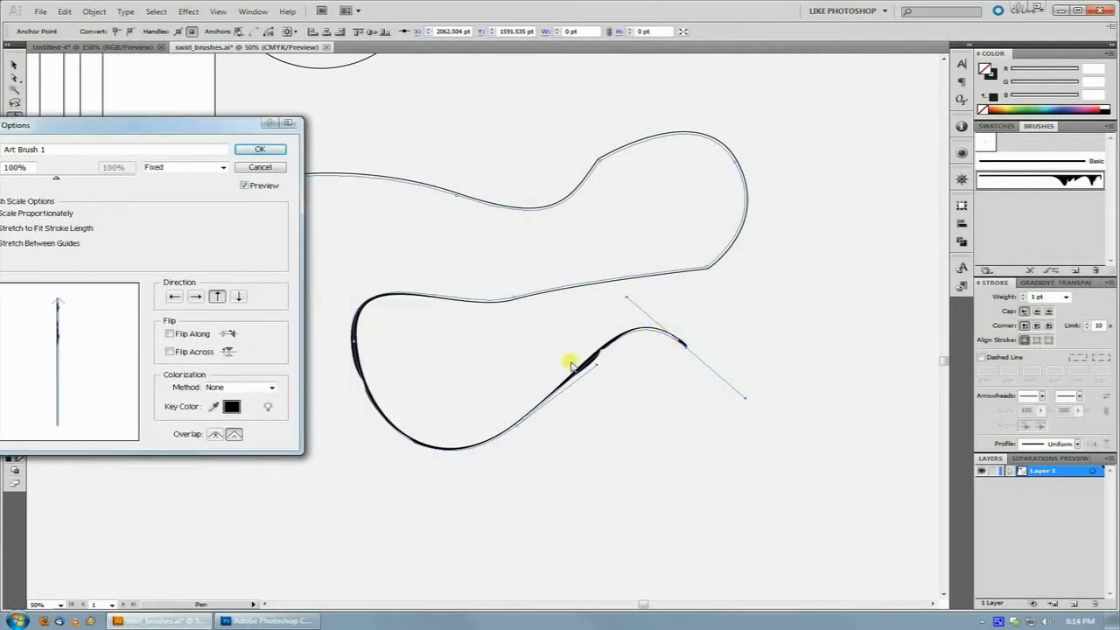
left_click(49, 244)
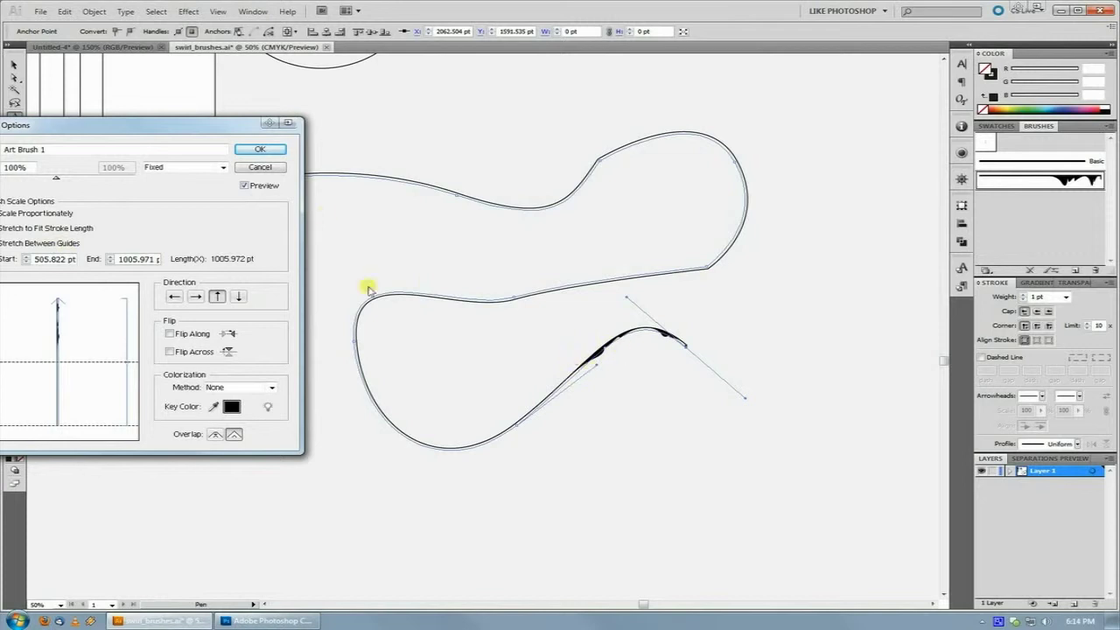
left_click(267, 167)
Switch to the Selection tool and deselect the winding path.
key("ctrl+minus")
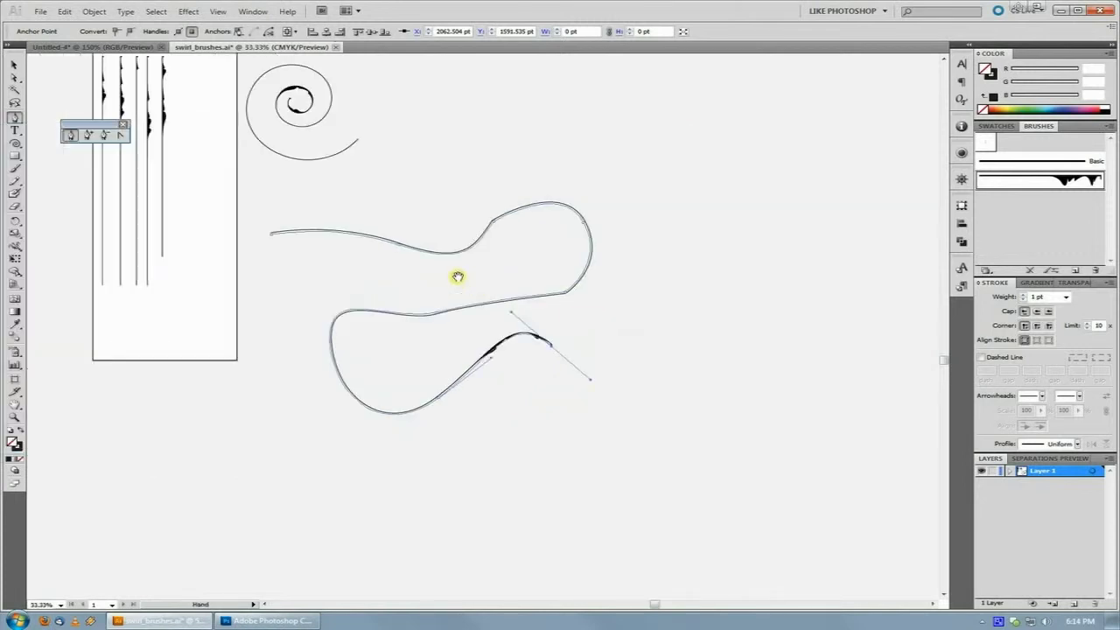
left_click_drag(457, 278, 601, 333)
left_click_drag(357, 114, 792, 487)
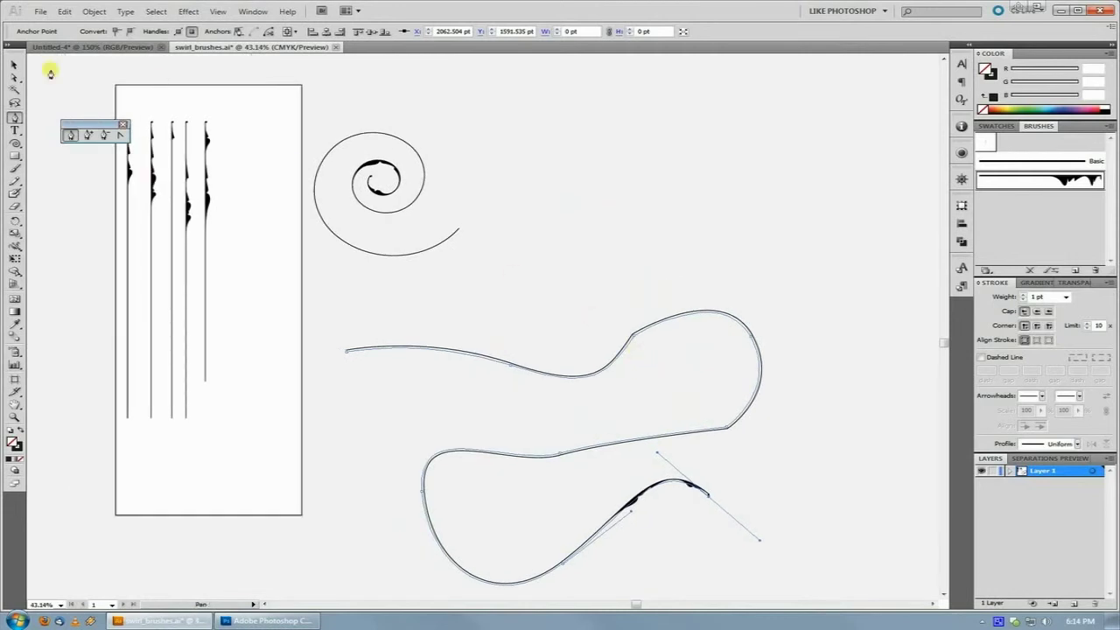
left_click(14, 64)
left_click(267, 147)
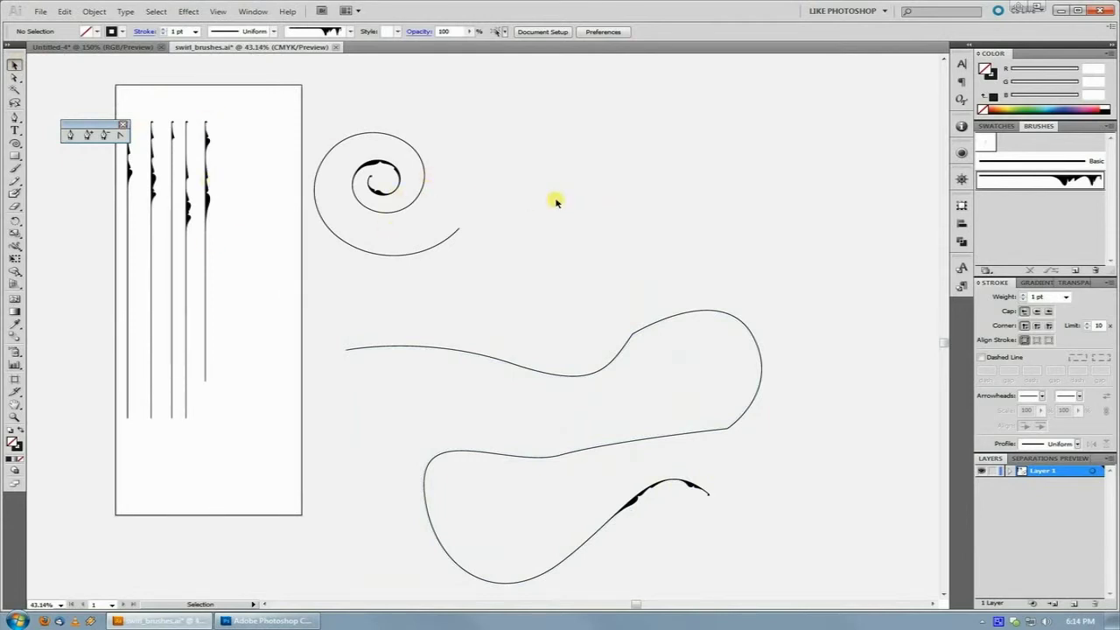
Examine the vertical swirl originals on the artboard up close, followed by the ornament at the centre of the brushed spiral.
key("space")
left_click_drag(554, 208, 621, 239)
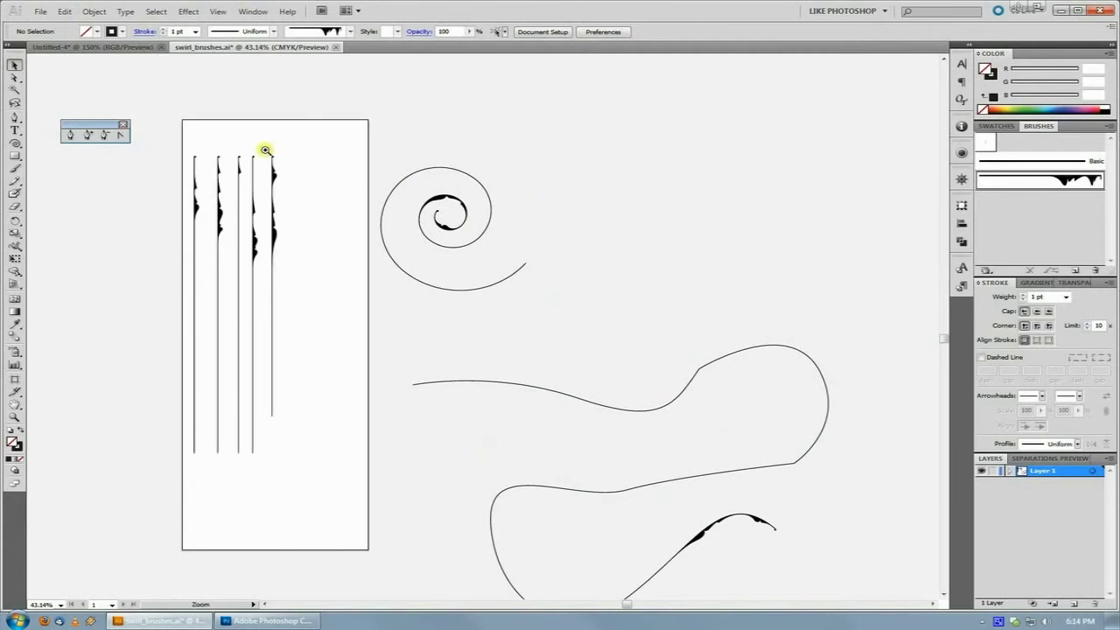
key("ctrl+space")
left_click_drag(182, 128, 389, 317)
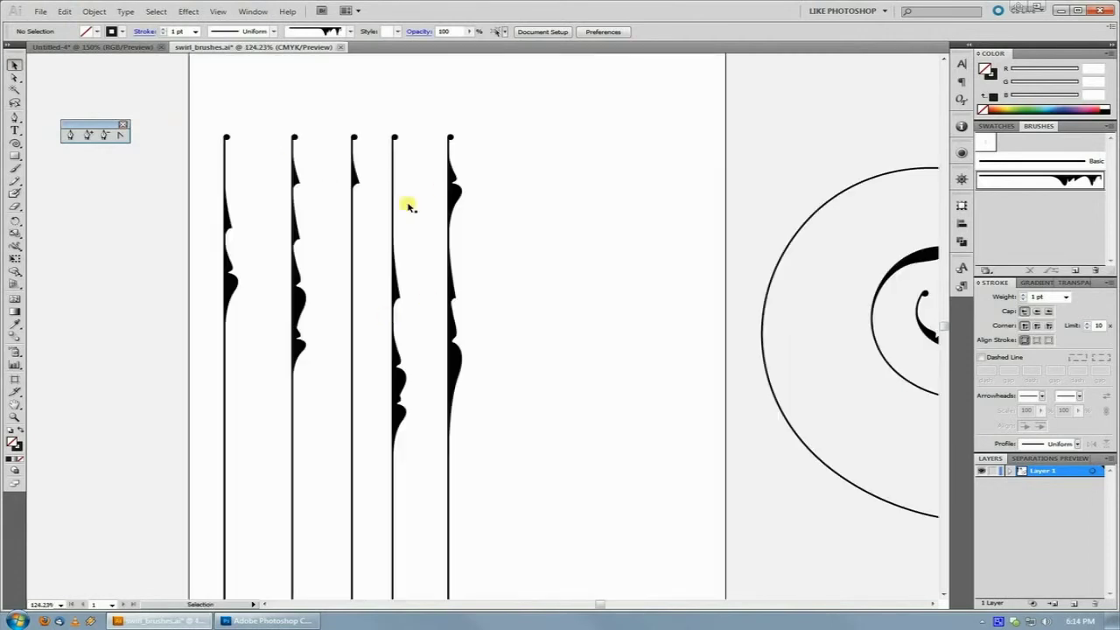
left_click_drag(510, 258, 361, 286)
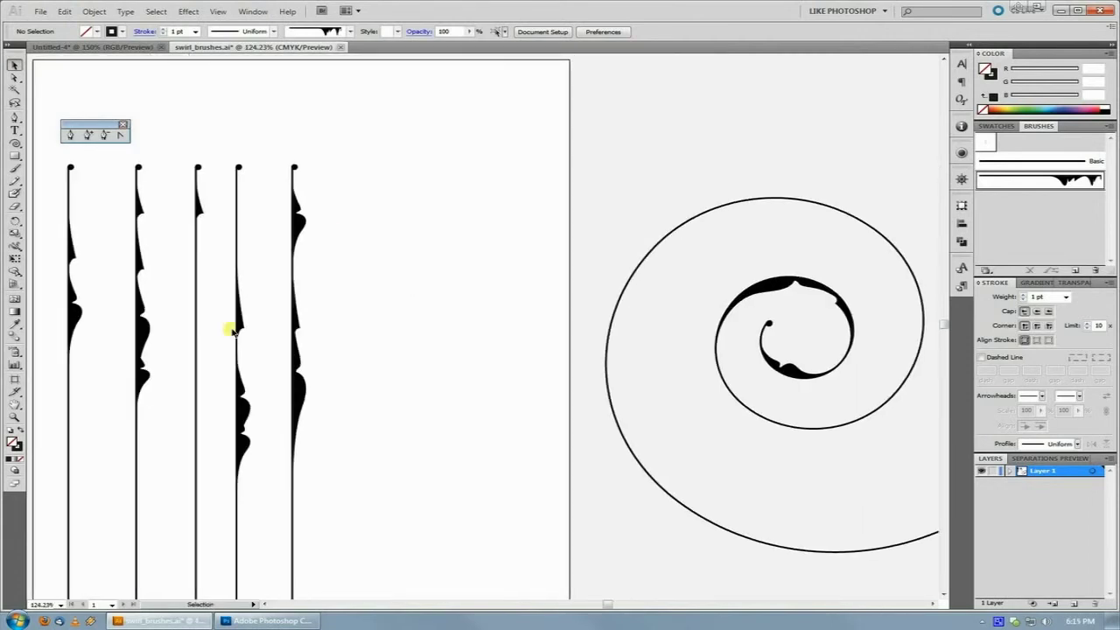
left_click_drag(548, 355, 387, 336)
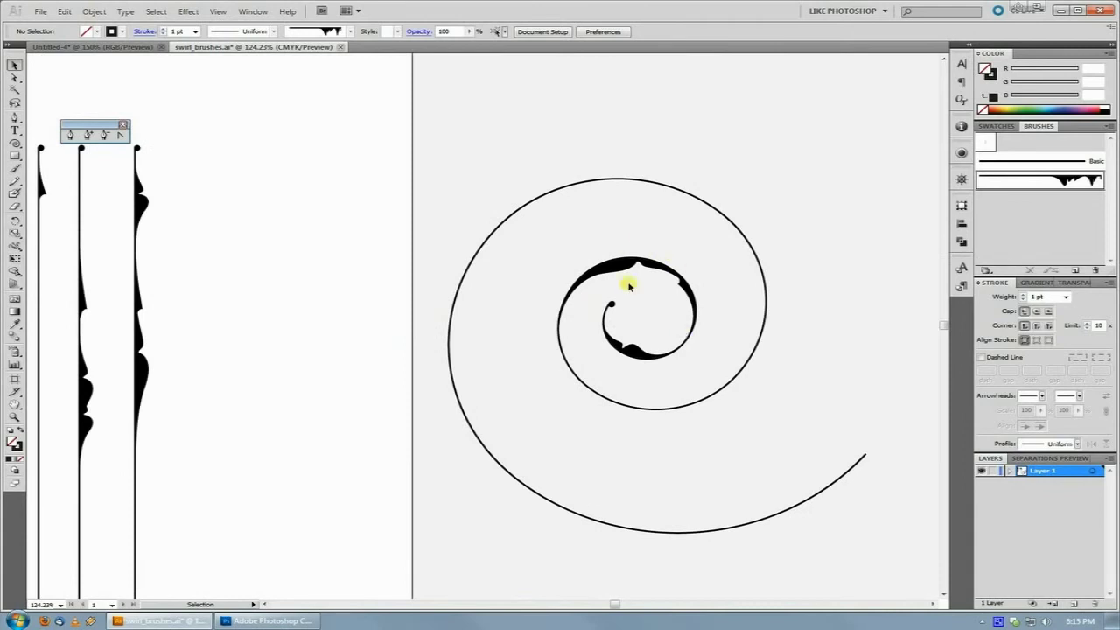
left_click_drag(552, 327, 518, 287)
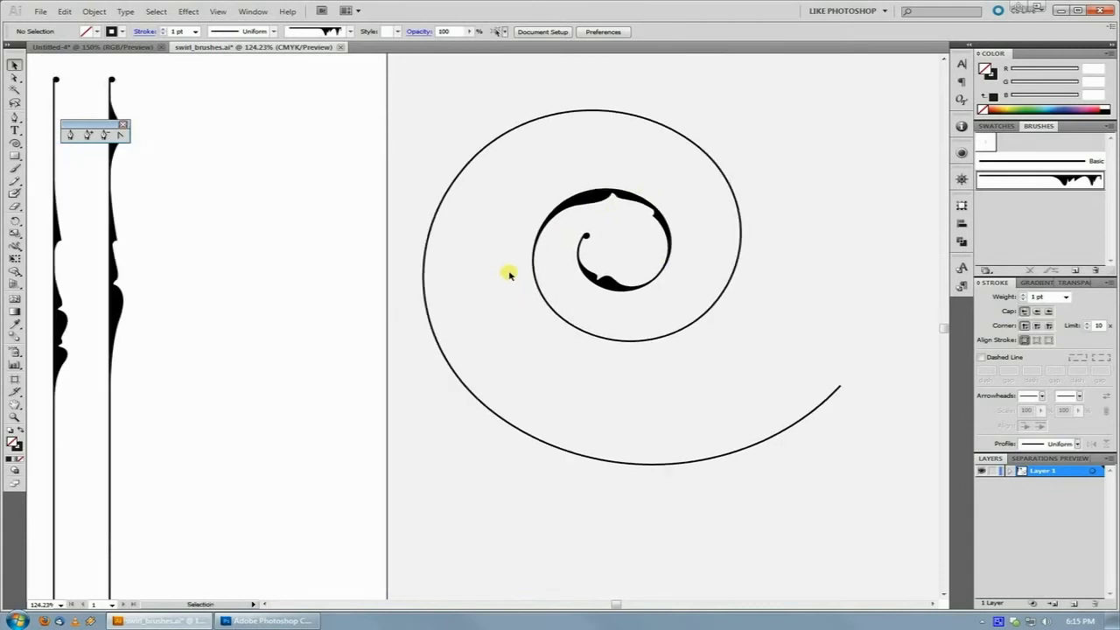